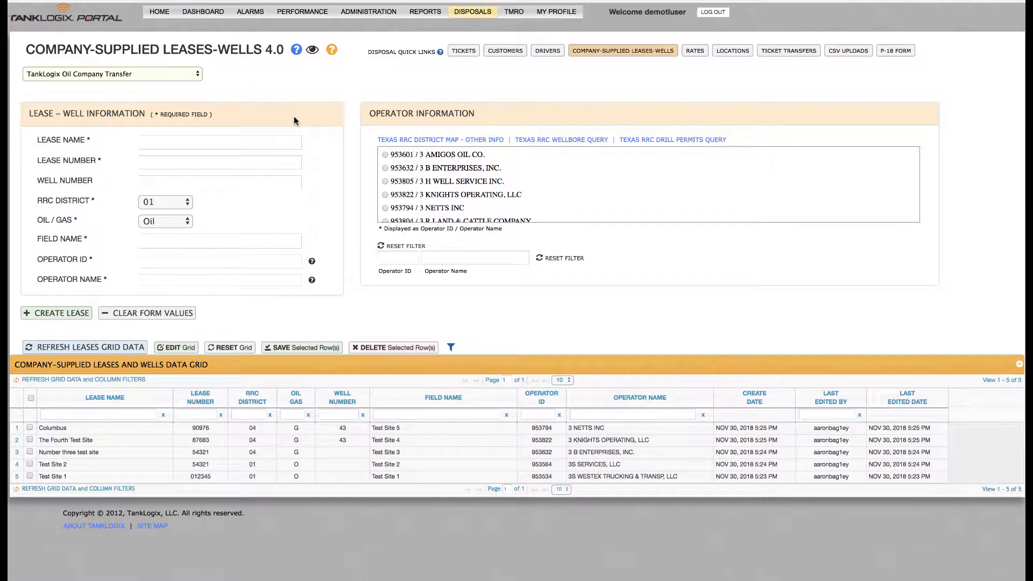
Enter the sample lease name, lease number 90977 and well number 43 in the new lease form
left_click(152, 141)
type("John Sample")
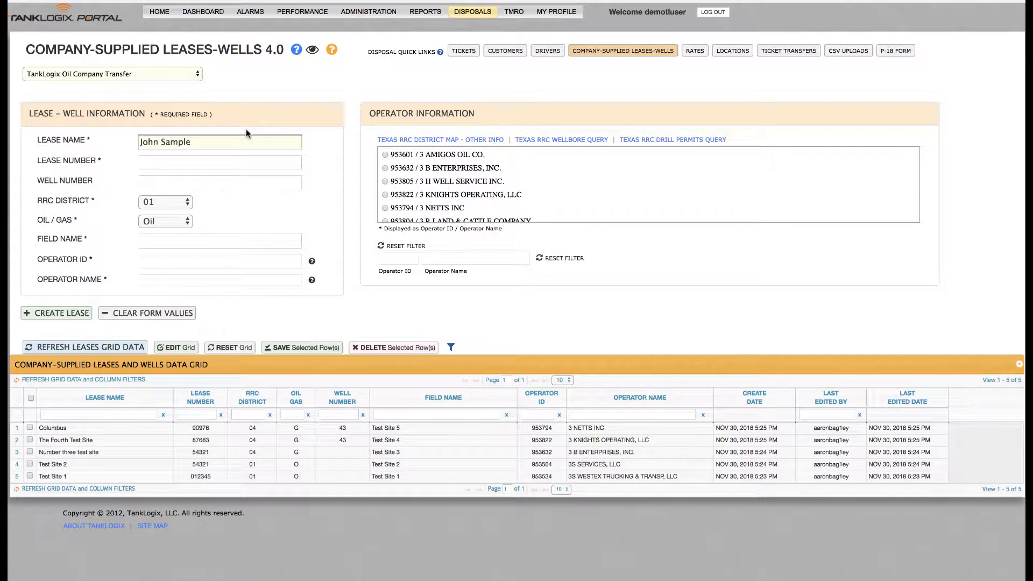
left_click(221, 159)
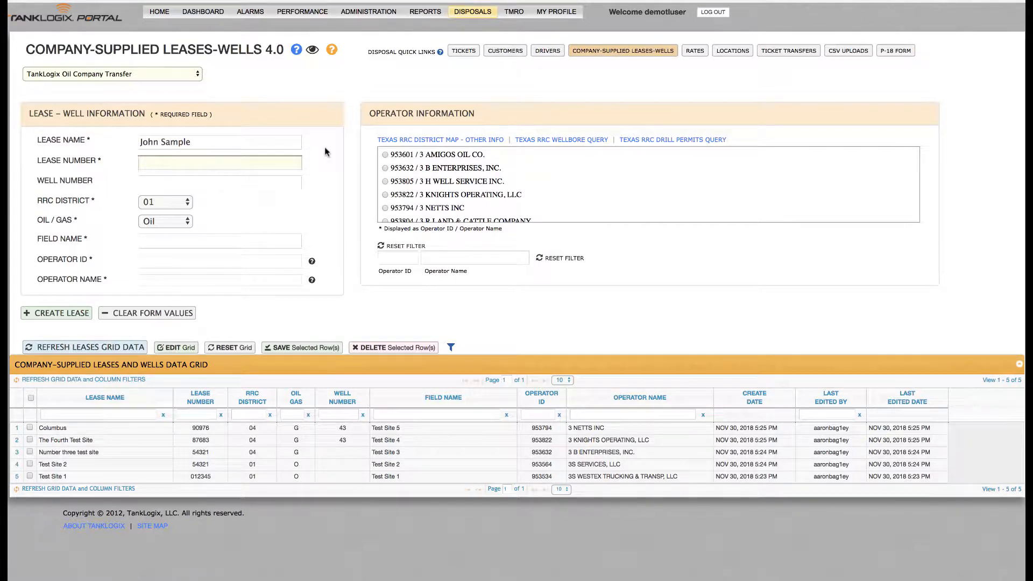
type("90977")
left_click(274, 178)
type("43")
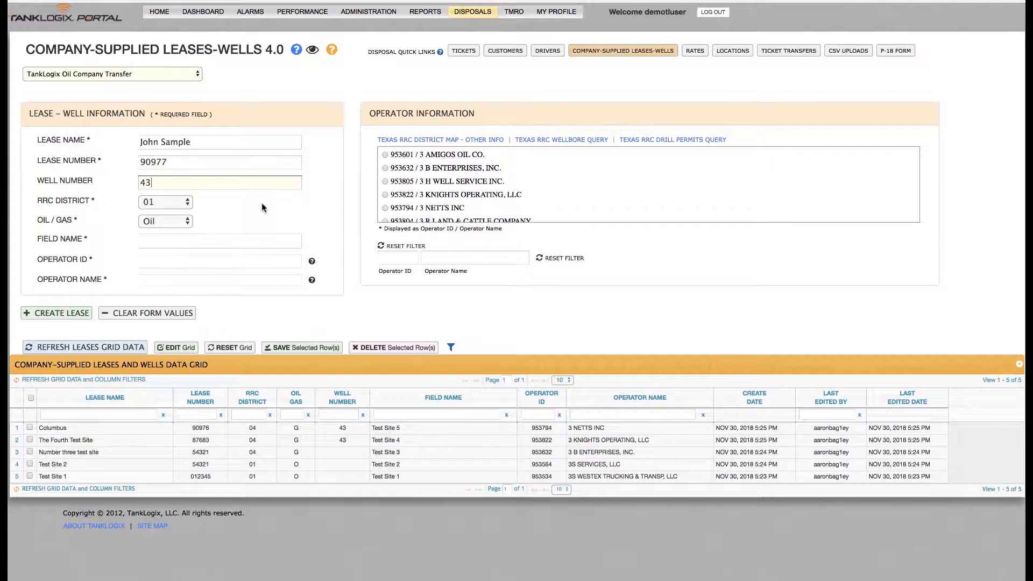
Set the lease type to Gas and the RRC district to 04
left_click(181, 221)
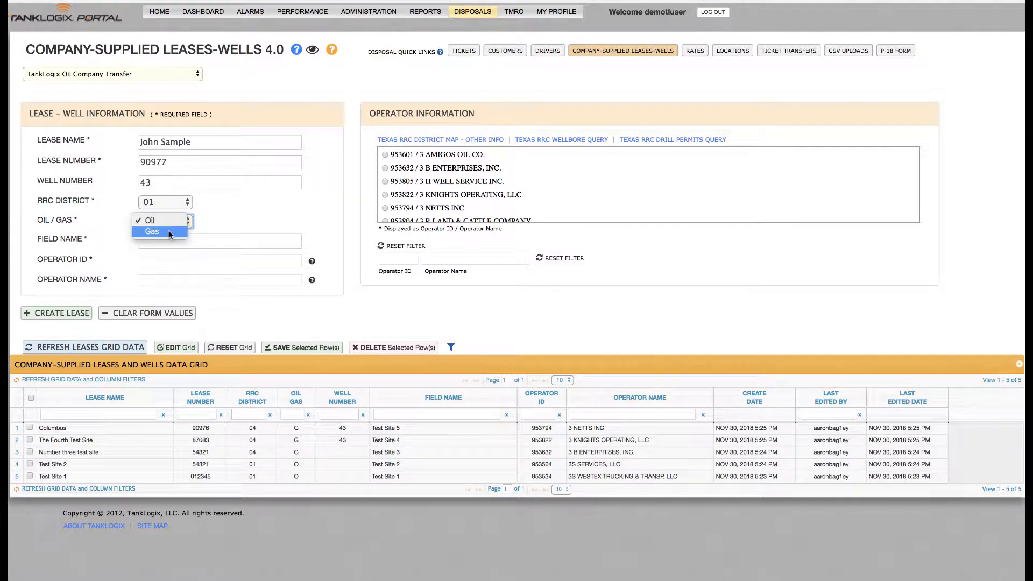
left_click(168, 230)
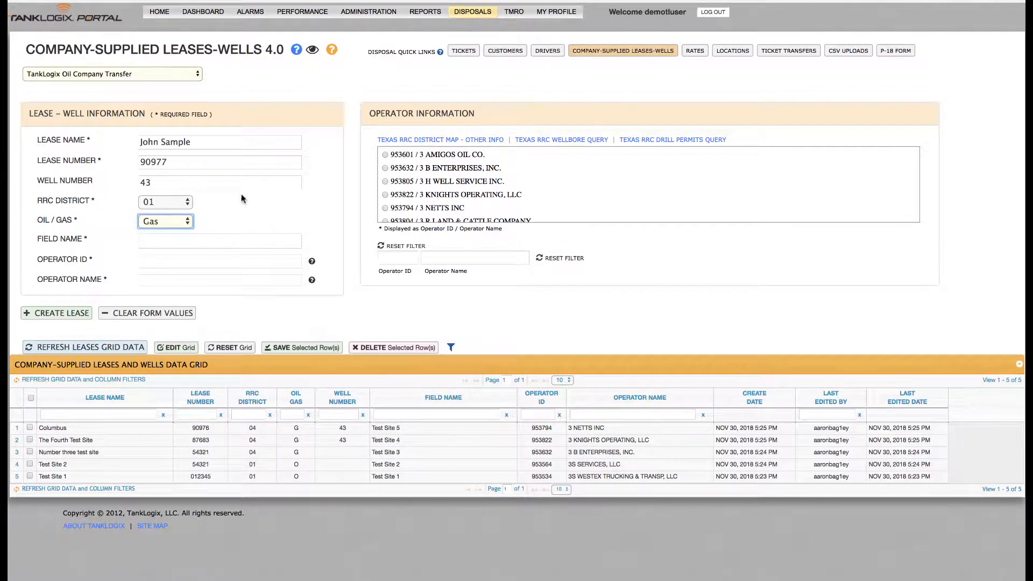
left_click(184, 202)
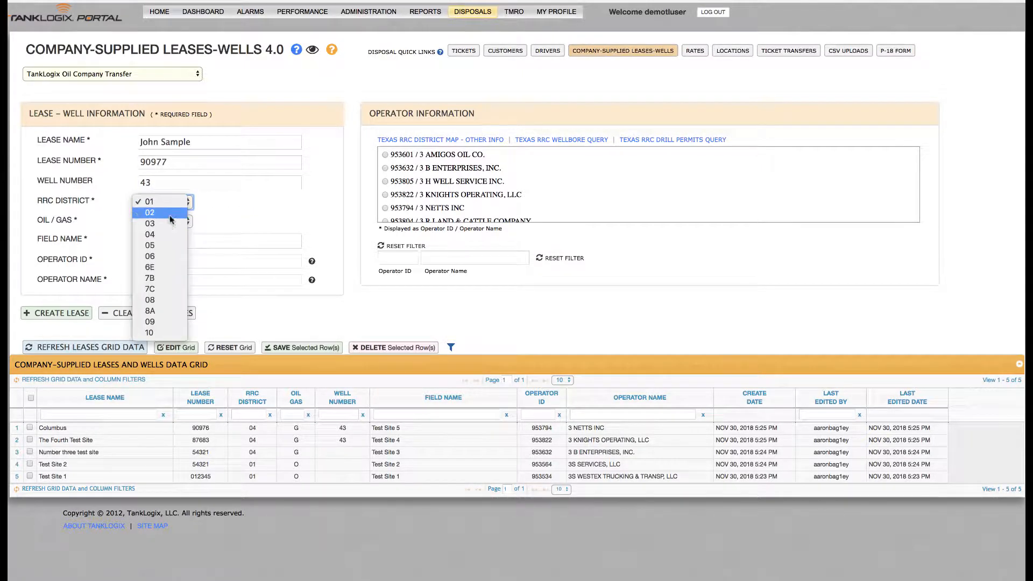
left_click(162, 235)
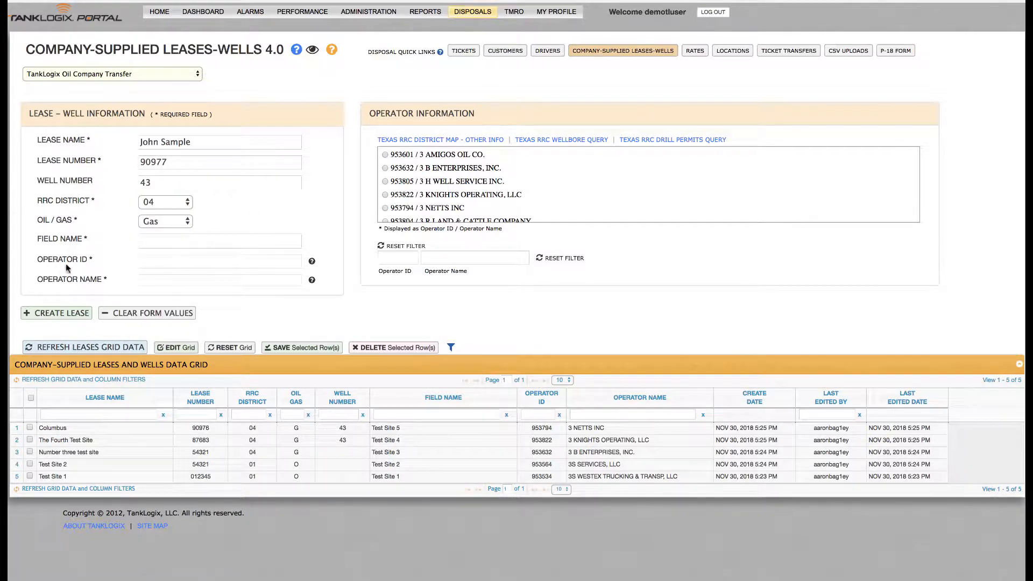
Enter Test Site 6 as the field name
left_click(169, 242)
type("Test ")
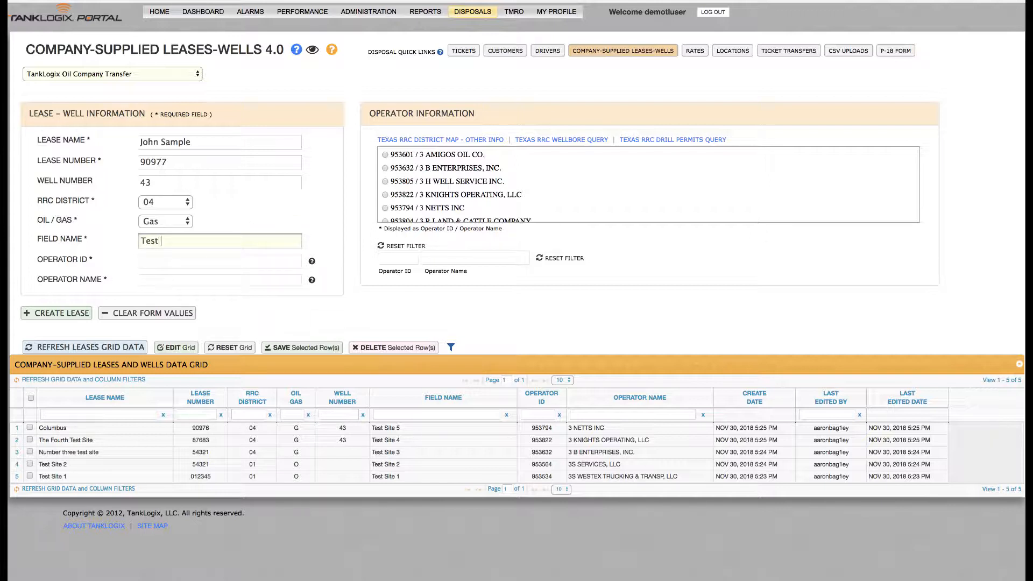
type("Site 6")
left_click(314, 172)
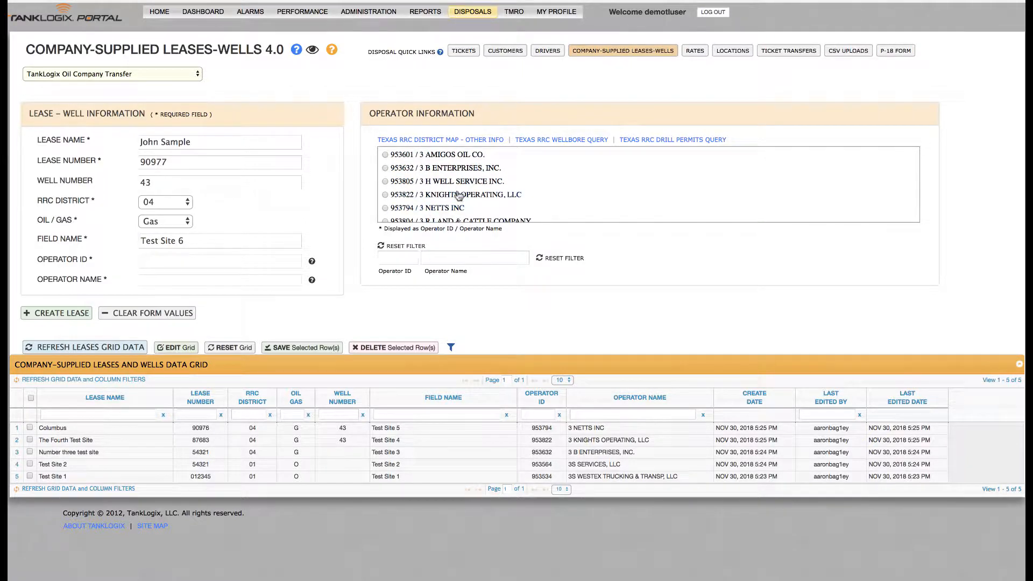
scroll(452, 188, "down", 5)
scroll(455, 193, "up", 3)
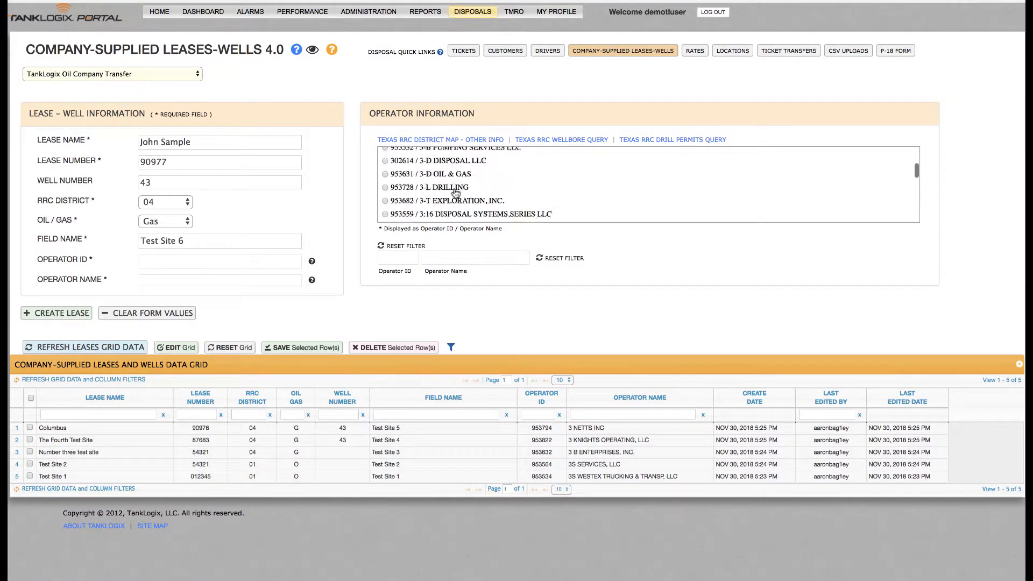
scroll(455, 193, "down", 3)
scroll(454, 193, "up", 5)
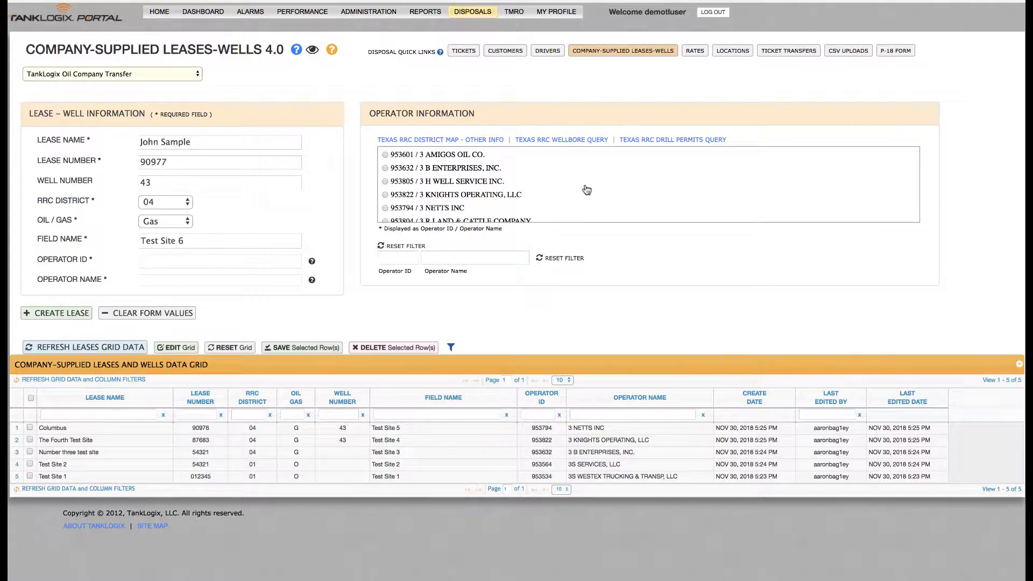
left_click(393, 255)
type("3")
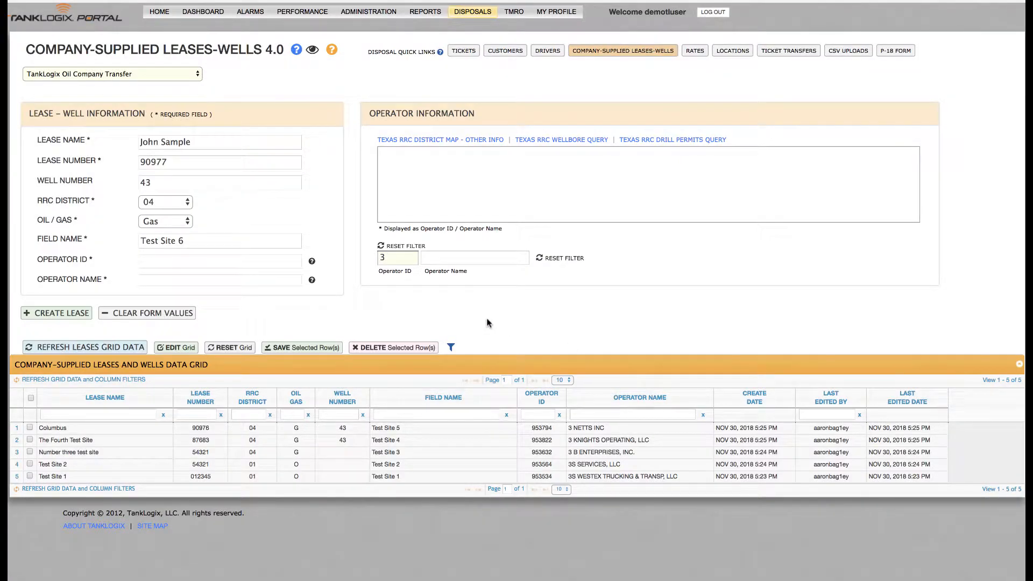
key("BackSpace")
Filter operators by the name JJ and choose 432962 / JJ PRODUCTION as the operator
left_click(458, 257)
type("JJ")
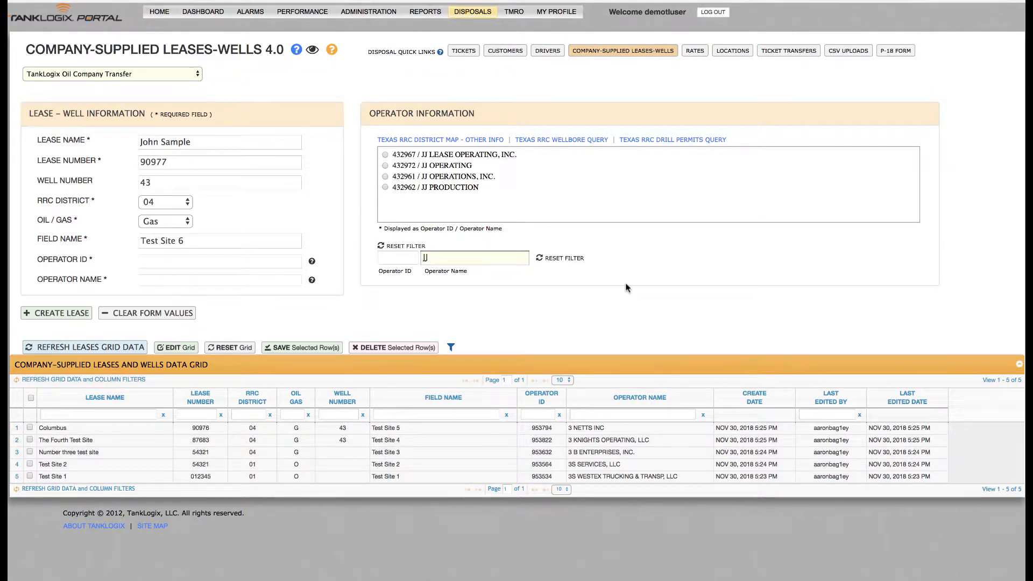
left_click(445, 191)
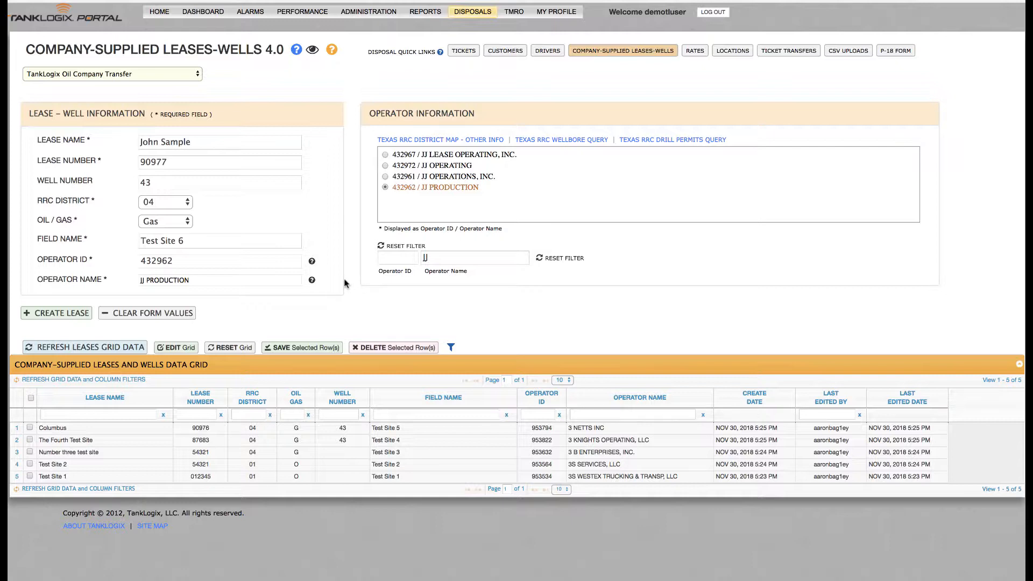
Create the company-supplied lease and acknowledge the confirmation
left_click(61, 314)
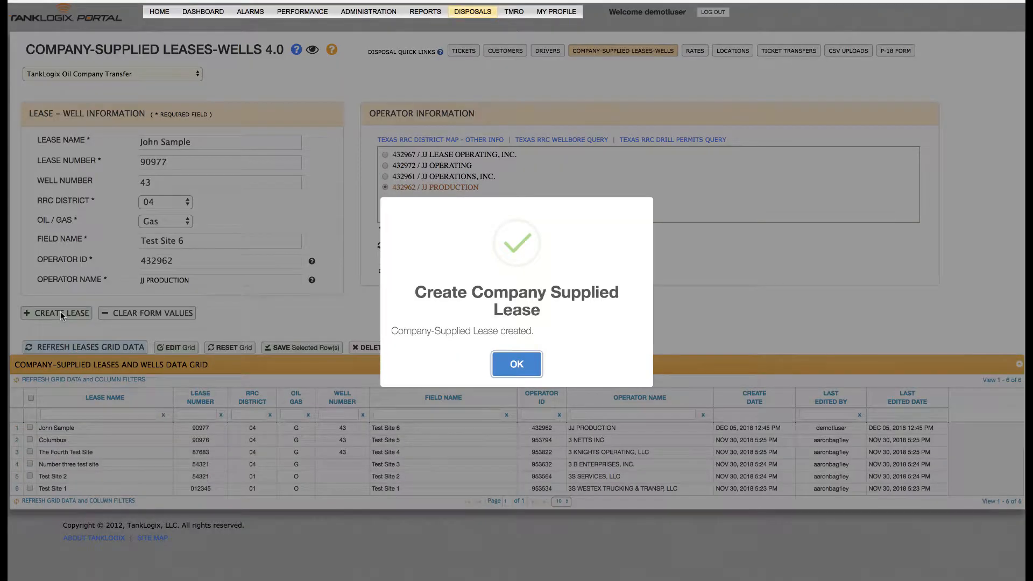
left_click(516, 364)
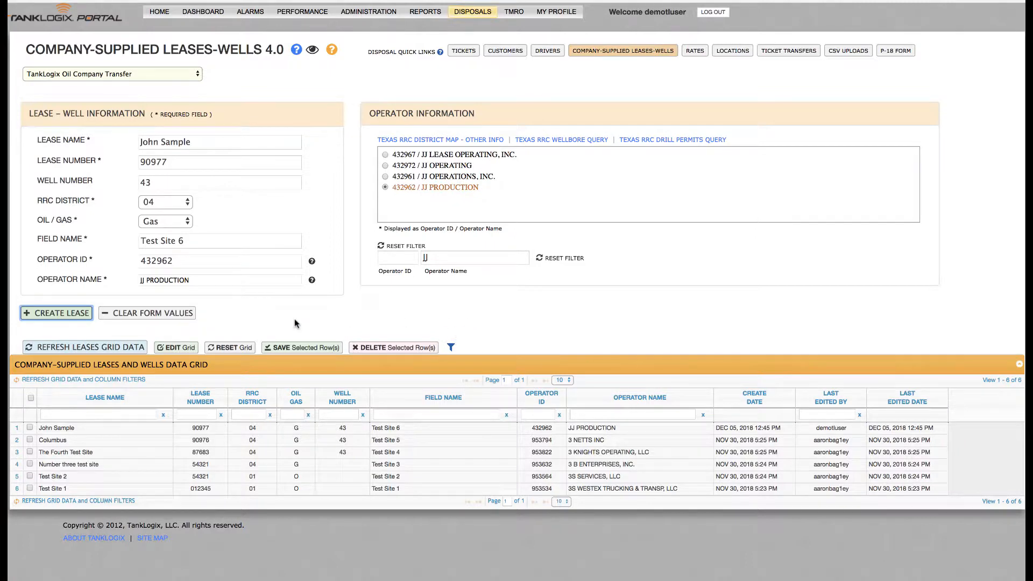
Try to create the same lease a second time and dismiss the error
left_click(60, 315)
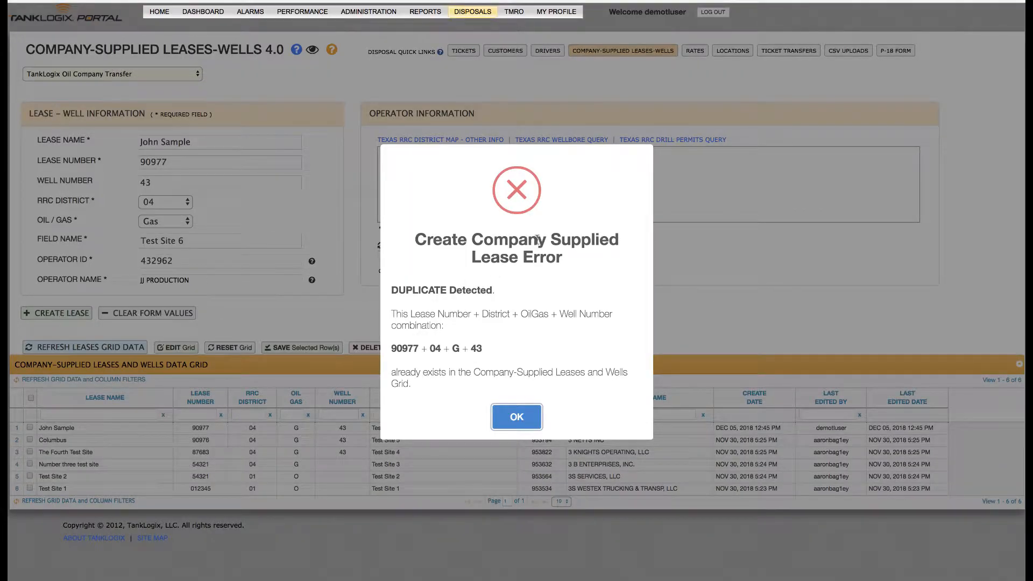
left_click(528, 416)
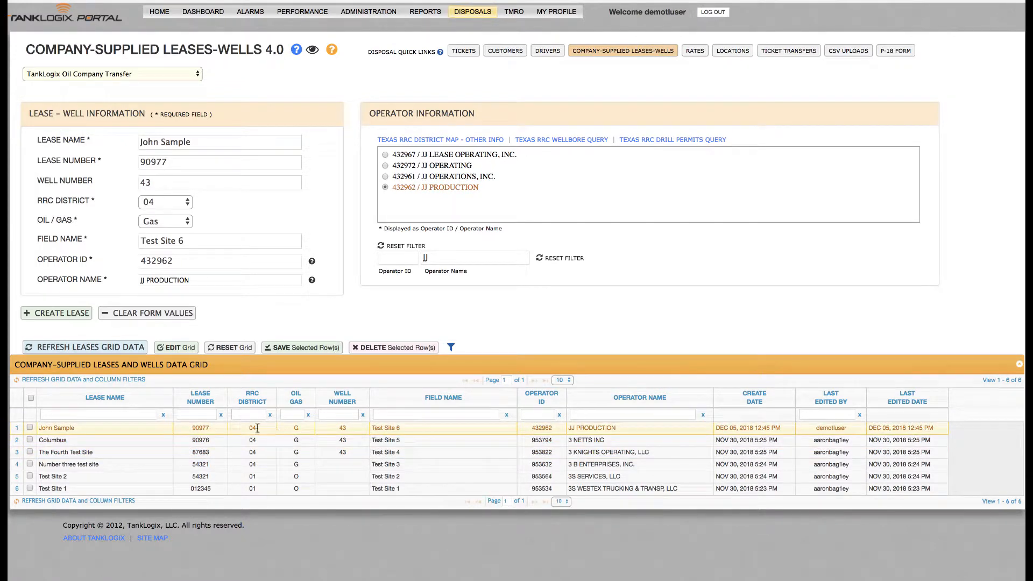
left_click(209, 427)
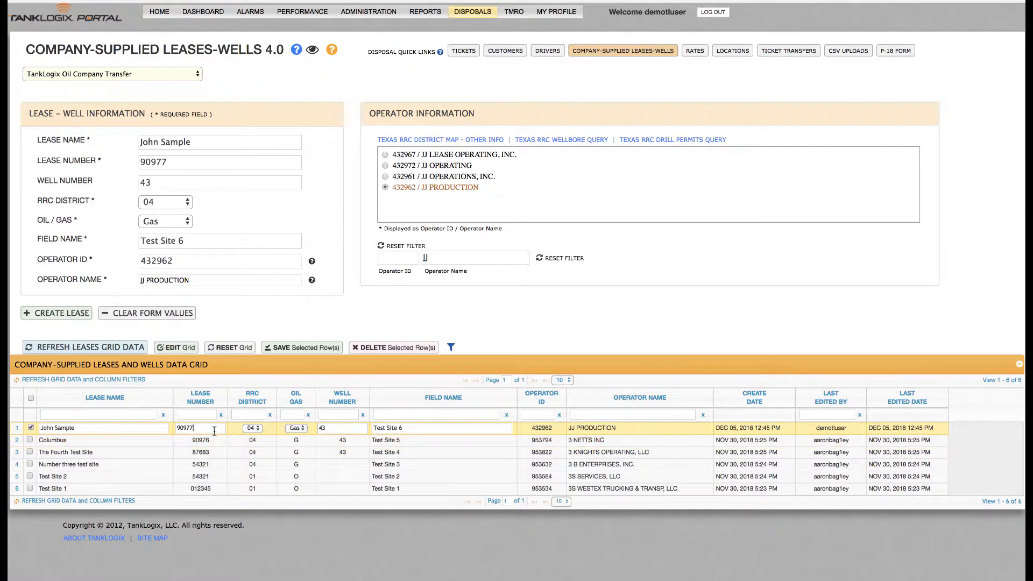
key("BackSpace")
key("Escape")
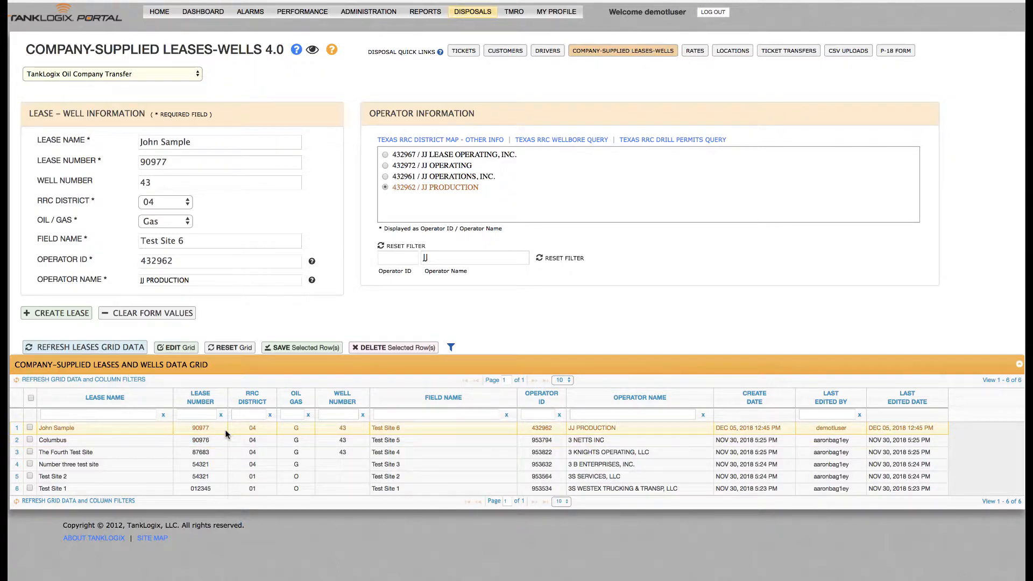
Open the Texas RRC district map, wellbore query and drill permits query reference links
scroll(221, 433, "up", 1)
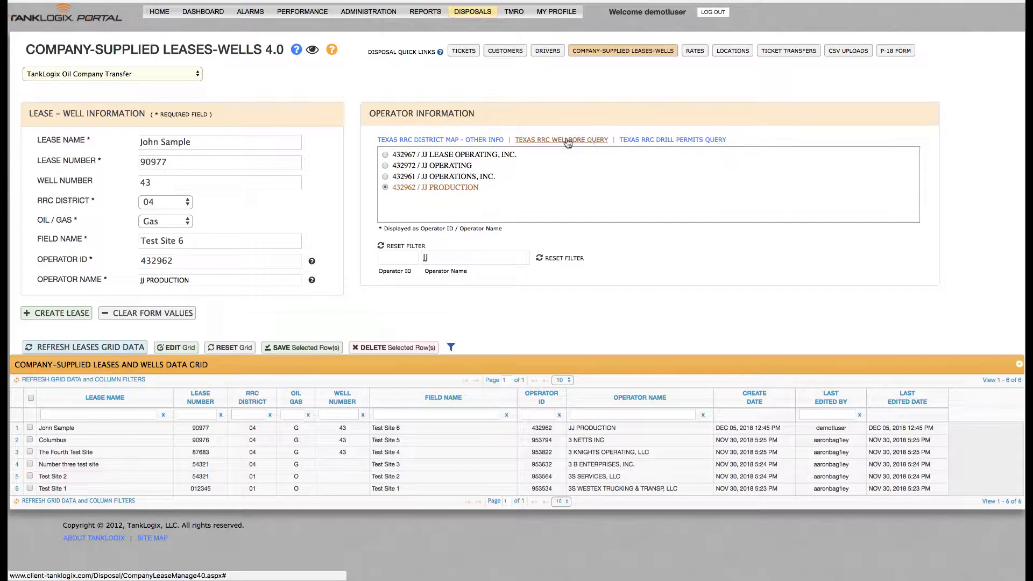
left_click(450, 140)
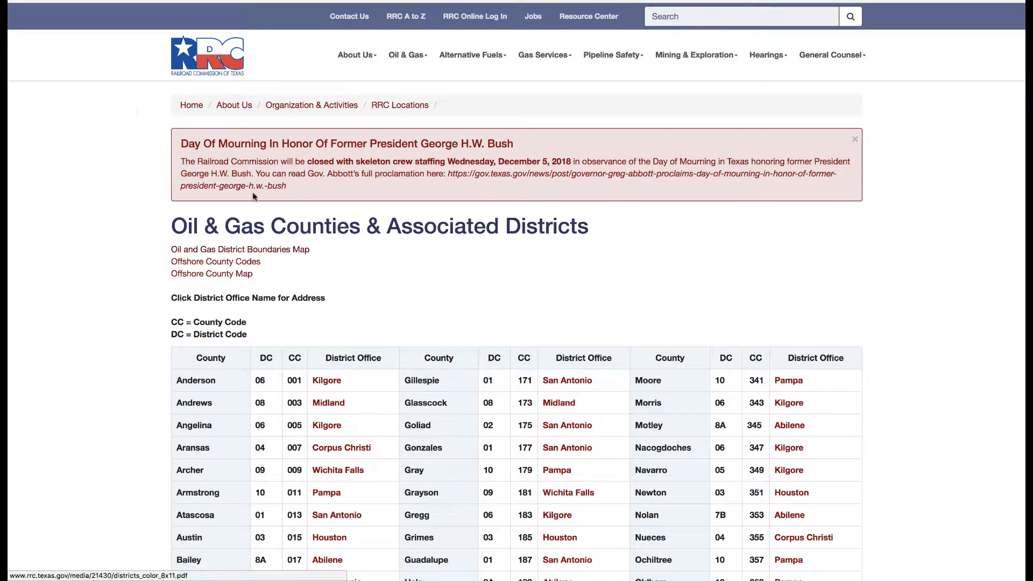
left_click(213, 1)
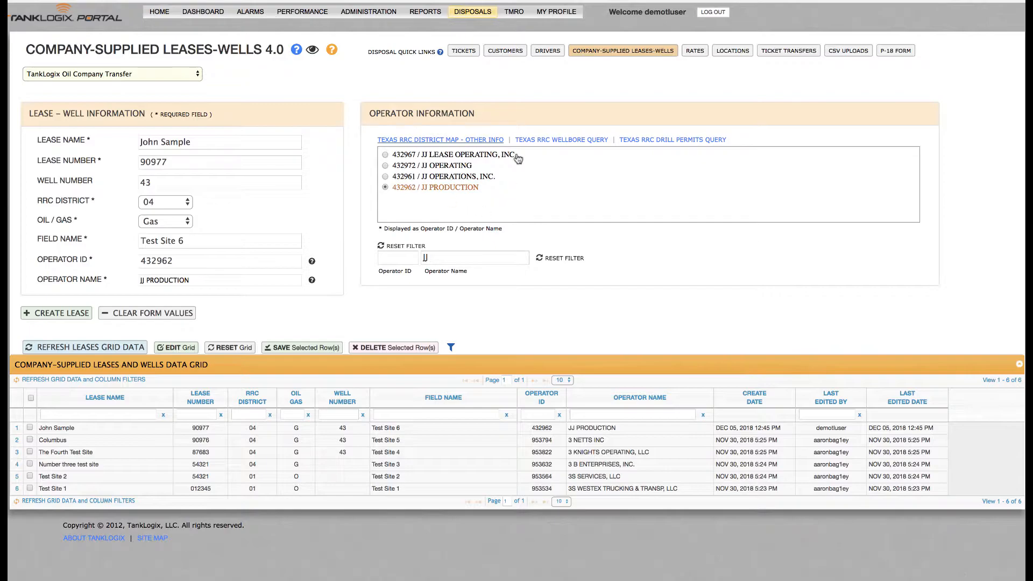
left_click(562, 140)
left_click(692, 141)
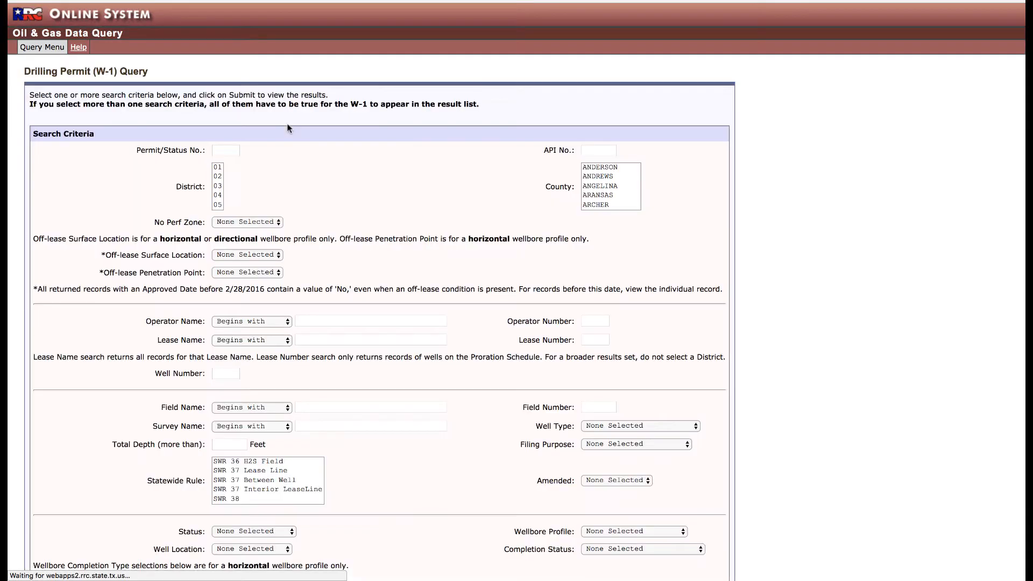
scroll(284, 238, "down", 3)
scroll(282, 234, "up", 5)
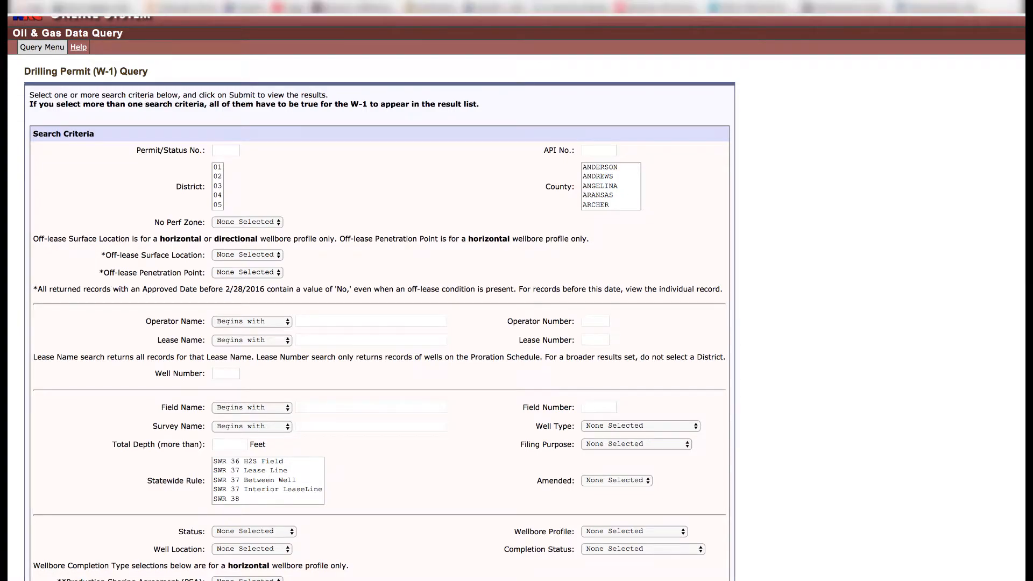
left_click(204, 2)
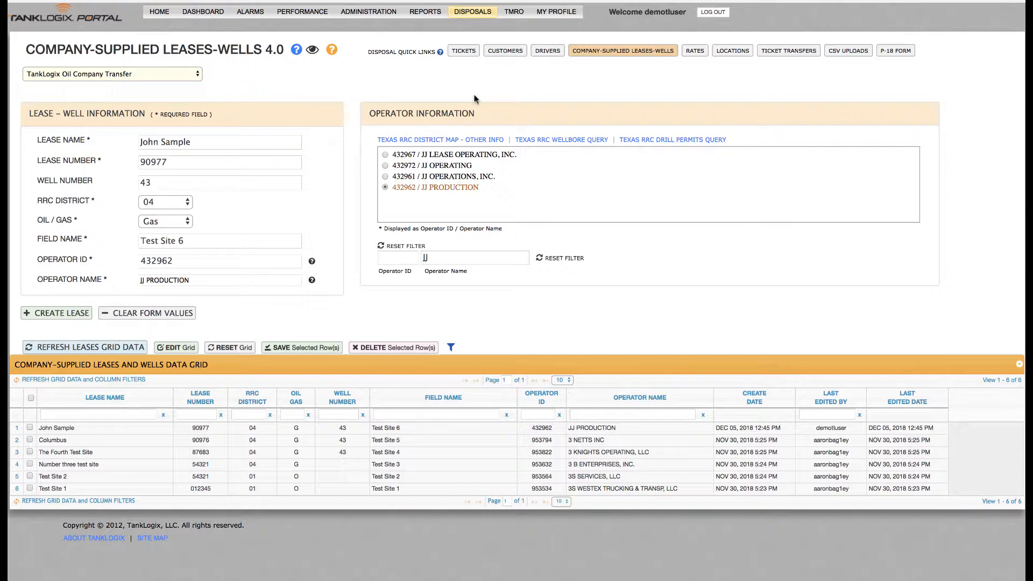
Go to Ticket Transactions and select the site TL Demo Site 102 / 12102
left_click(467, 54)
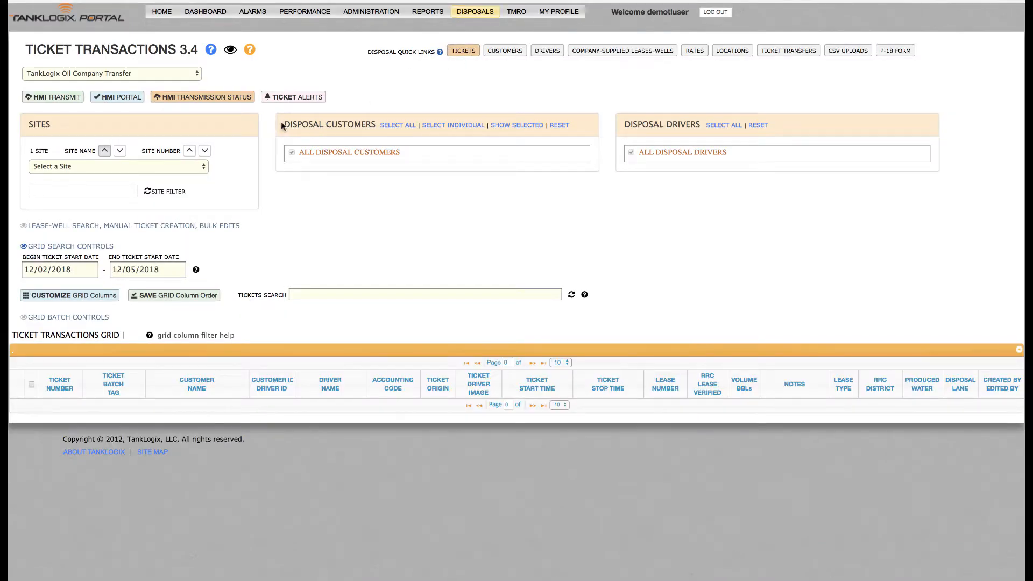
left_click(116, 171)
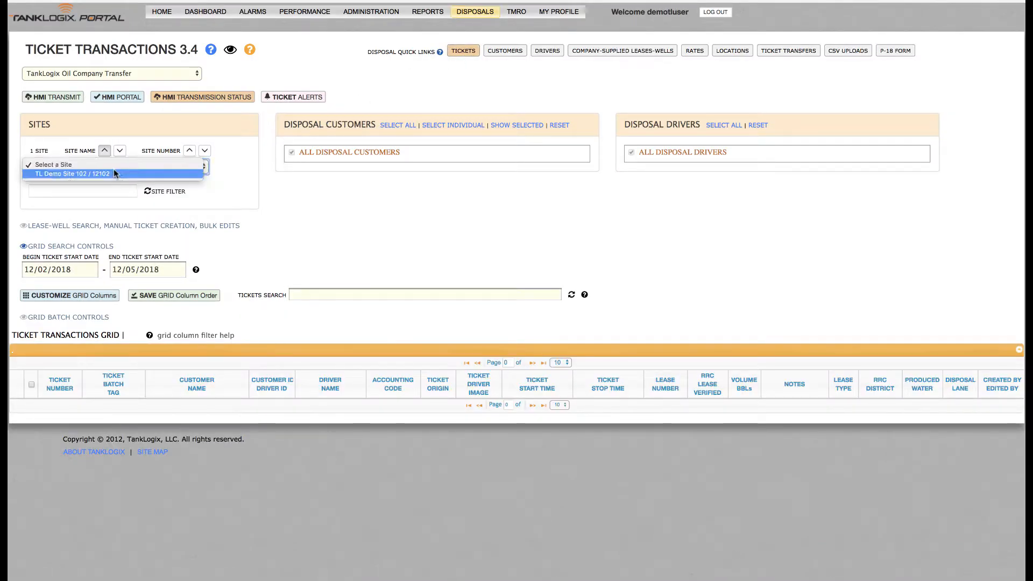
left_click(89, 174)
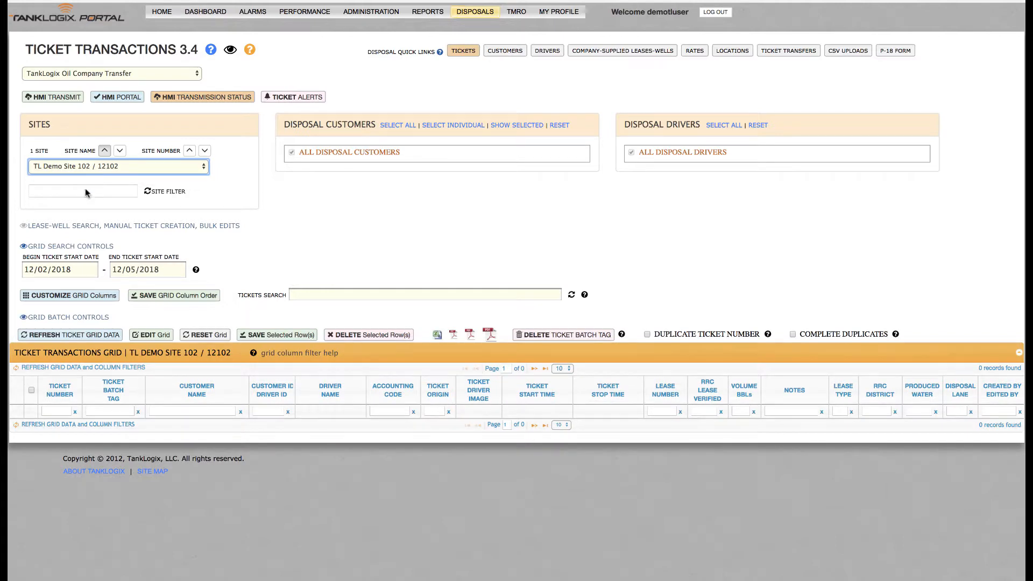
Open Lease-Well Search, search by the new lease's name and select the 90977 lease
left_click(87, 227)
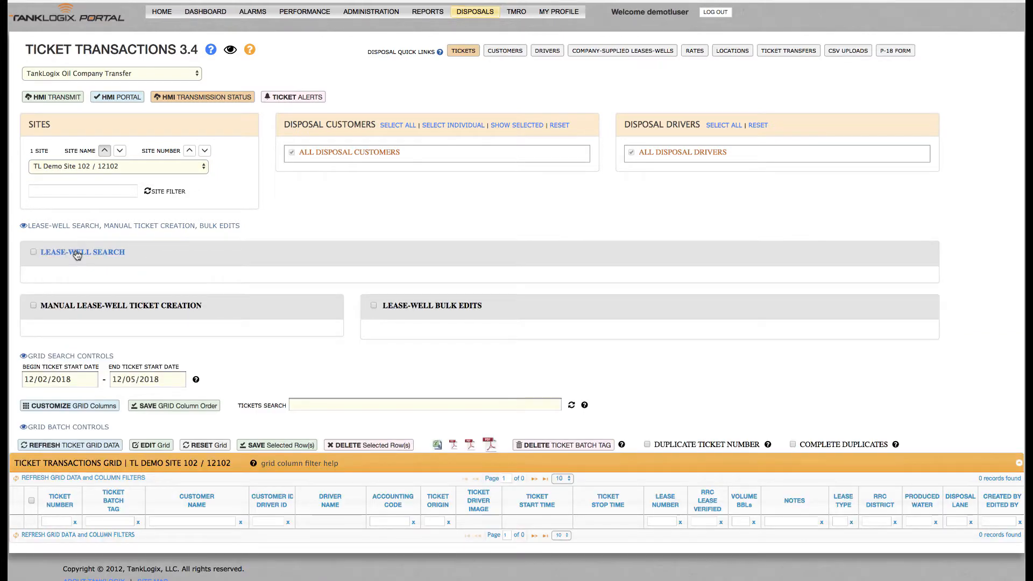
left_click(77, 256)
left_click(96, 343)
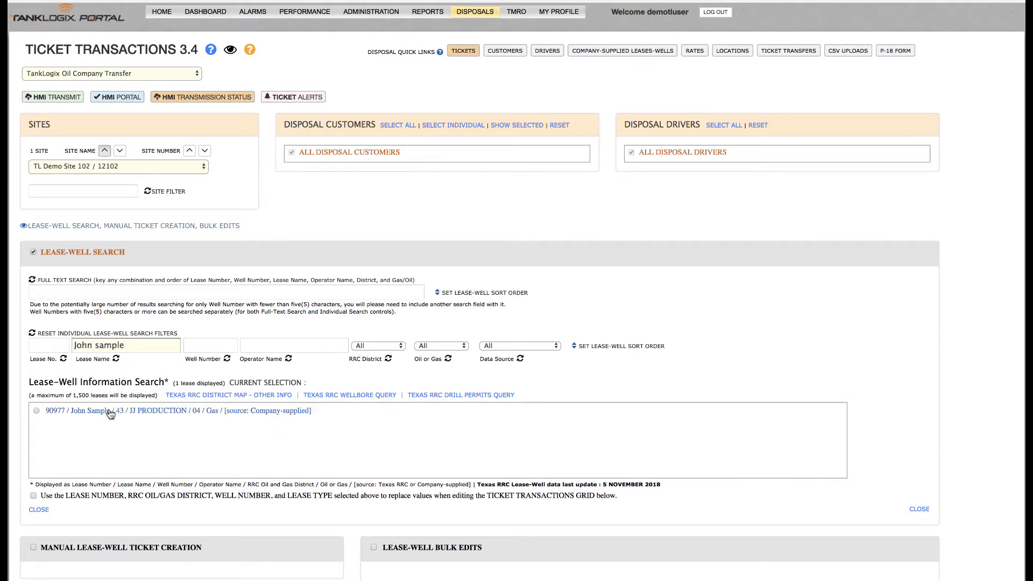
left_click(110, 410)
Enable replacing grid values with the selected lease's number, district, well number and type
scroll(125, 442, "down", 2)
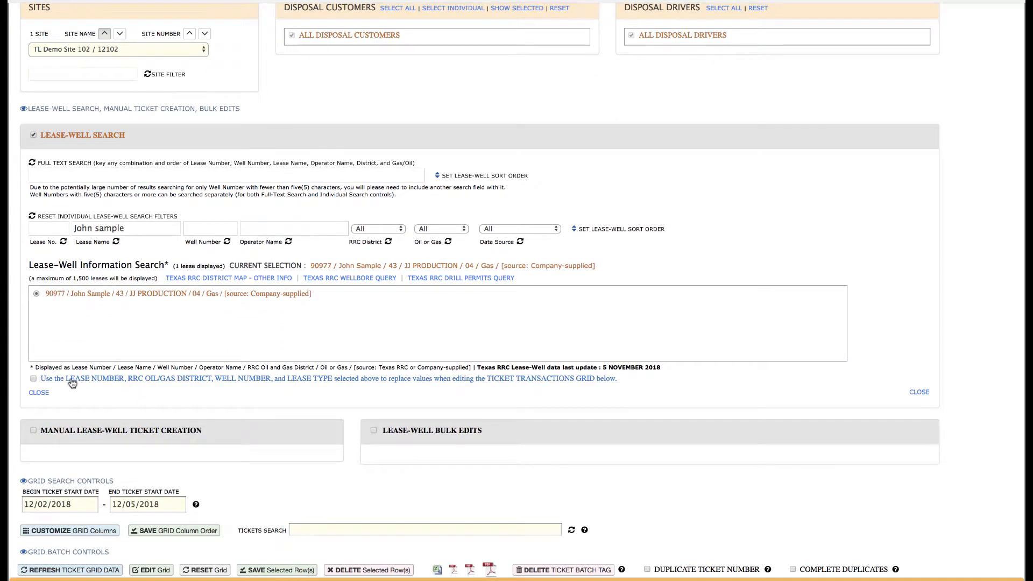
left_click(88, 383)
Set the begin ticket start date to 09/02/2018
scroll(269, 381, "down", 3)
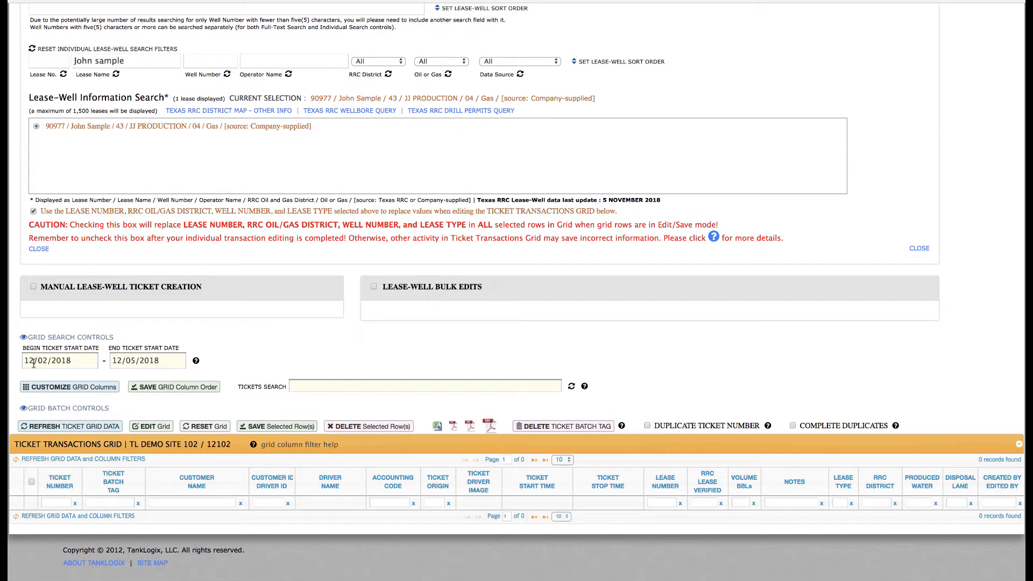
left_click(28, 361)
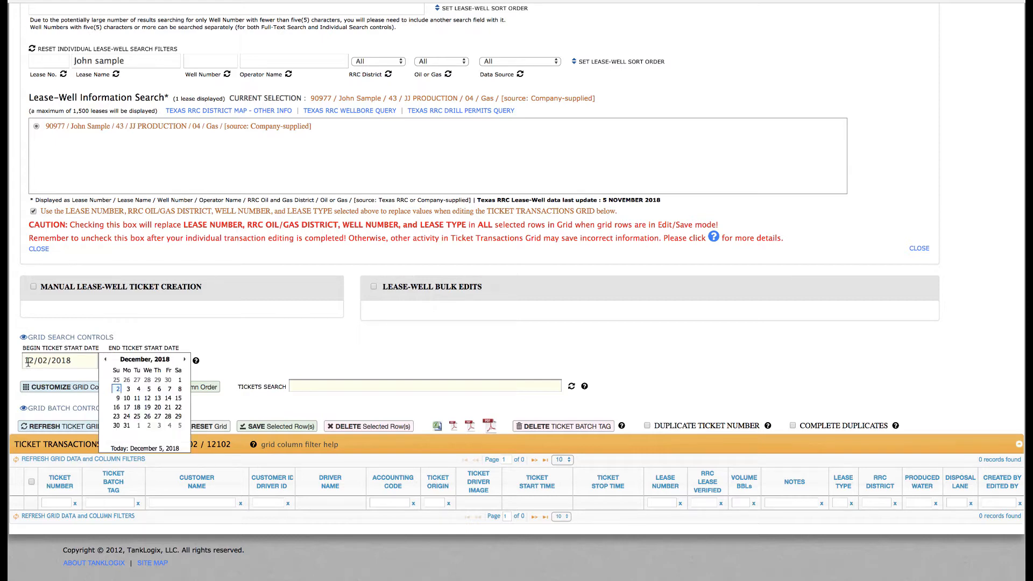
type("09")
left_click(249, 345)
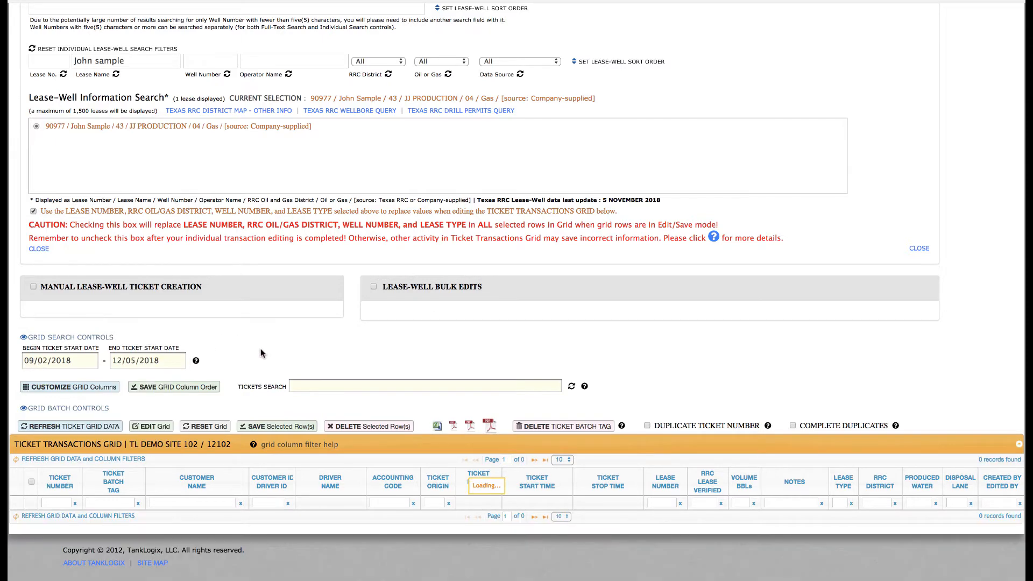
Select ticket 101 in the grid and save the row with the selected lease
scroll(266, 348, "down", 2)
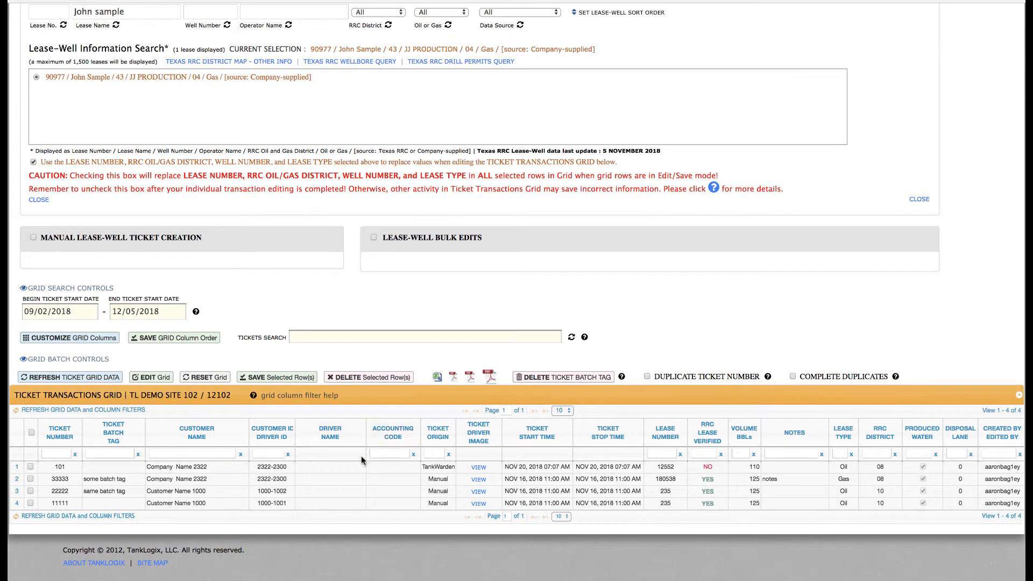
left_click(119, 466)
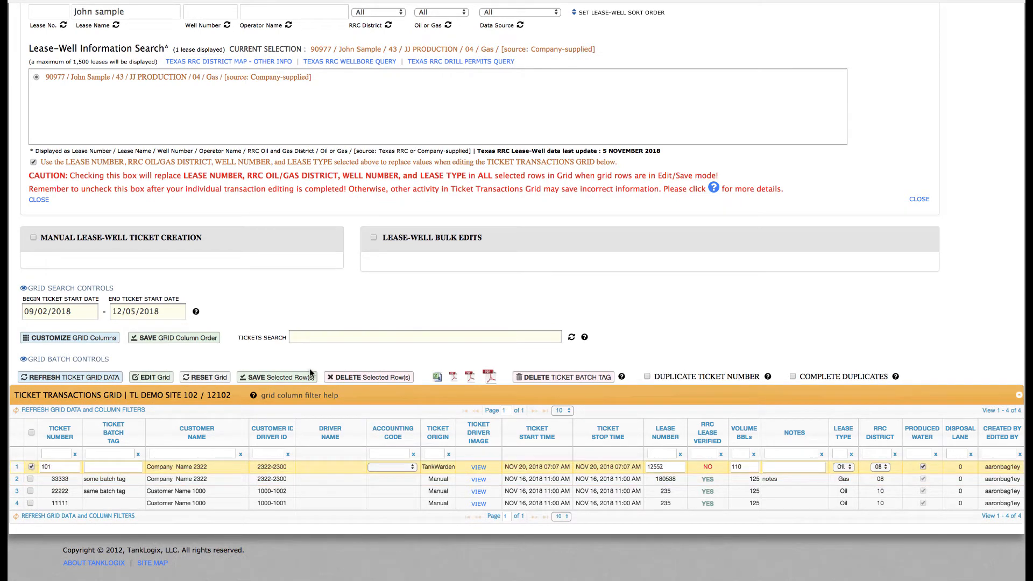
left_click(286, 382)
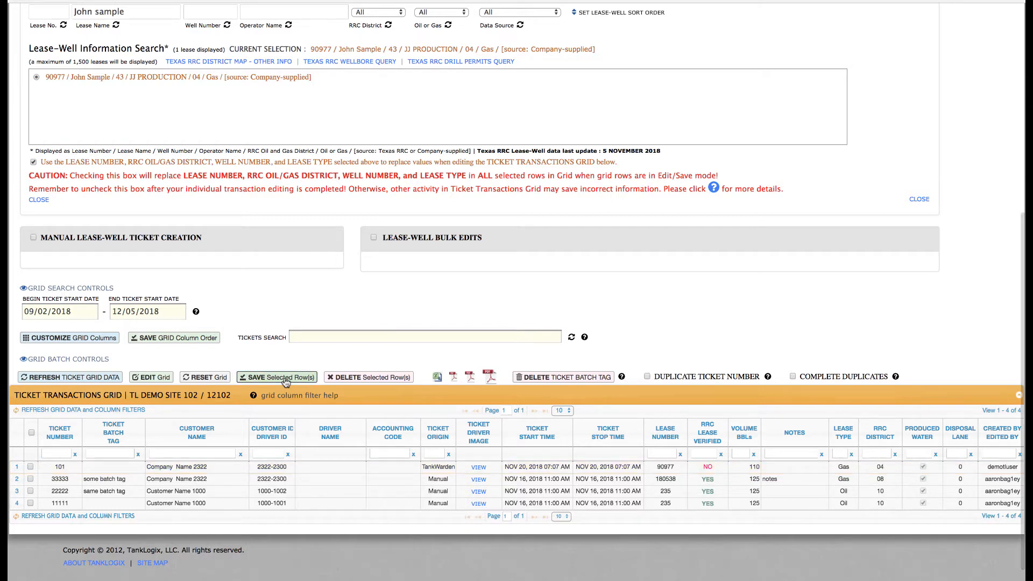